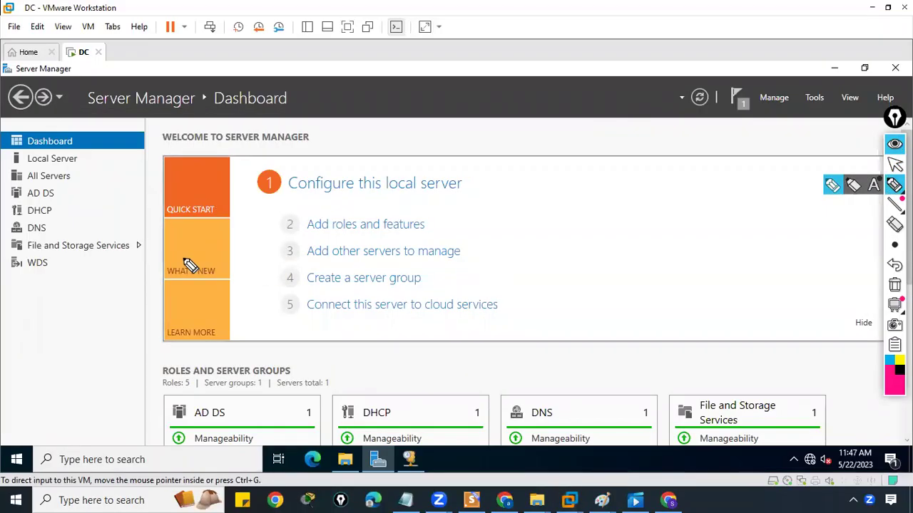
# Circle the Windows Deployment Services entry for emphasis, then clear the annotation
pyautogui.moveTo(15, 271)
pyautogui.mouseDown()
pyautogui.moveTo(36, 254)
pyautogui.moveTo(29, 269)
pyautogui.moveTo(44, 279)
pyautogui.moveTo(47, 271)
pyautogui.mouseUp()
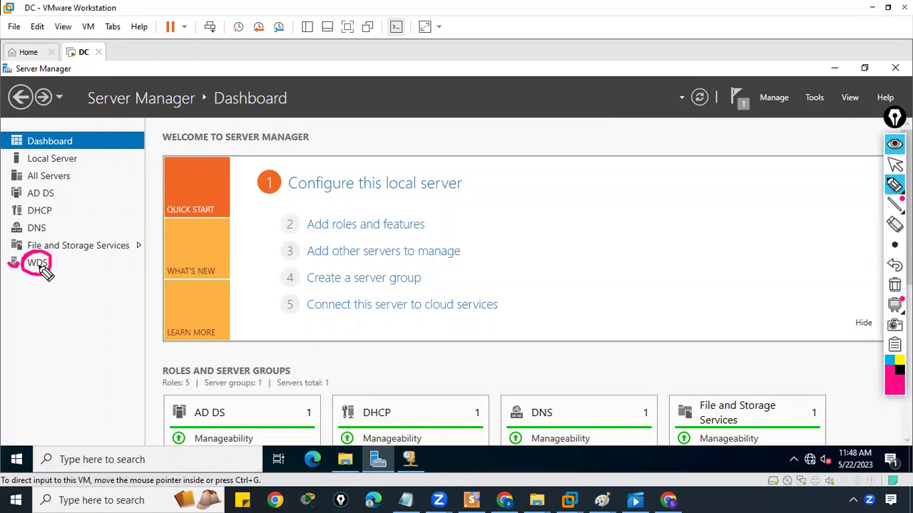
pyautogui.moveTo(894, 306)
pyautogui.click(894, 284)
pyautogui.click(894, 164)
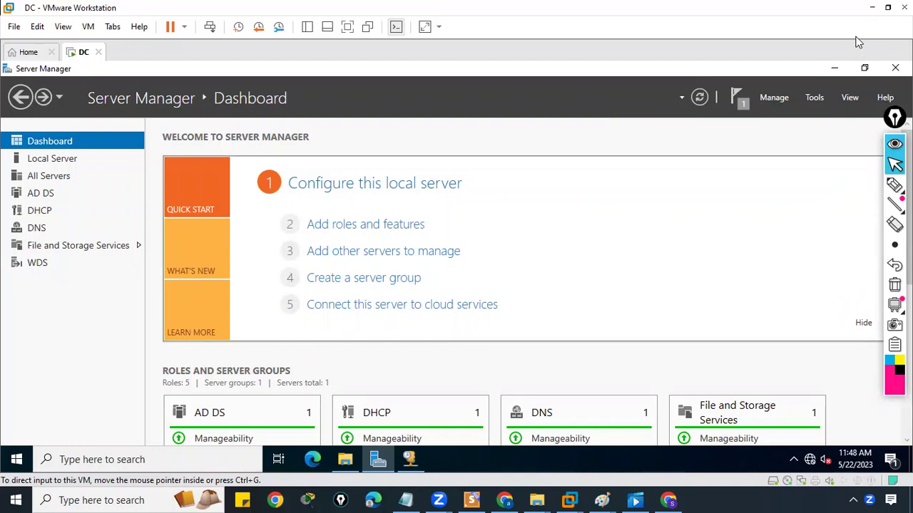
# Check Local Disk (C:) properties in This PC: NTFS, 65.7 GB free of 81.7 GB
pyautogui.click(835, 71)
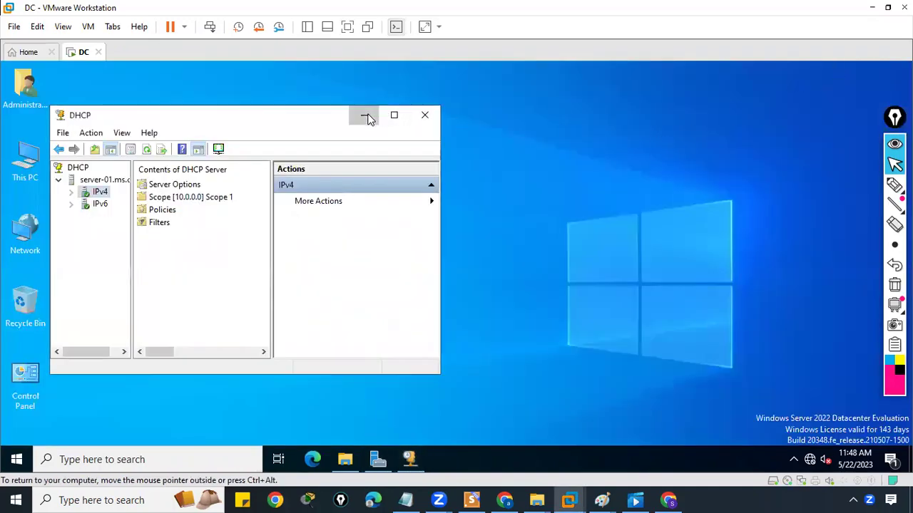
pyautogui.click(365, 116)
pyautogui.doubleClick(33, 156)
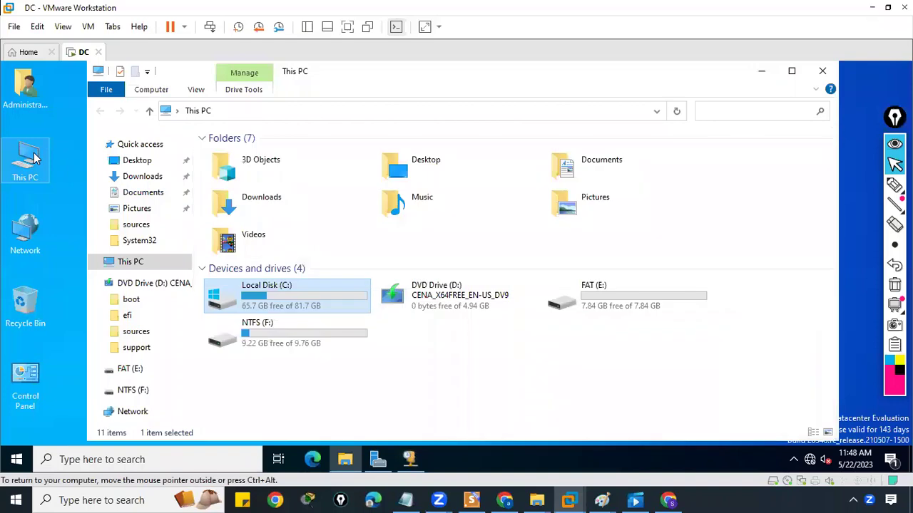
pyautogui.rightClick(260, 308)
pyautogui.click(289, 293)
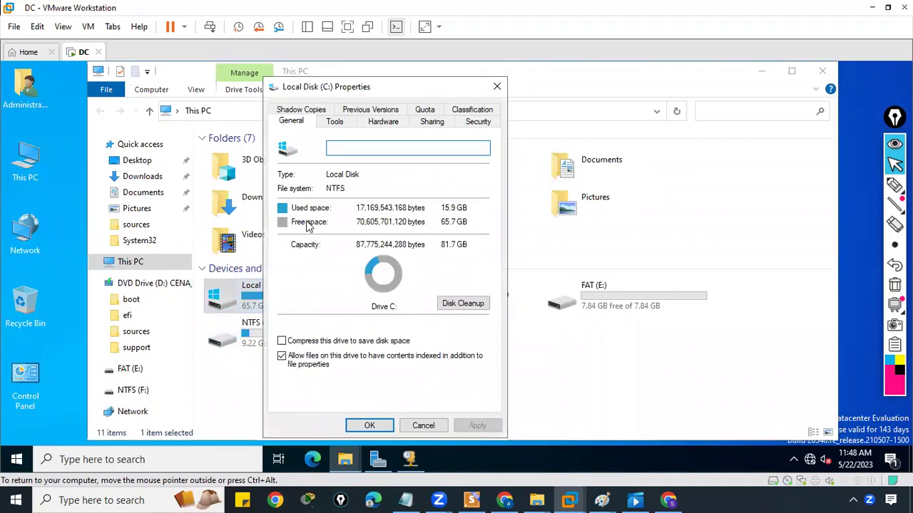
pyautogui.click(497, 87)
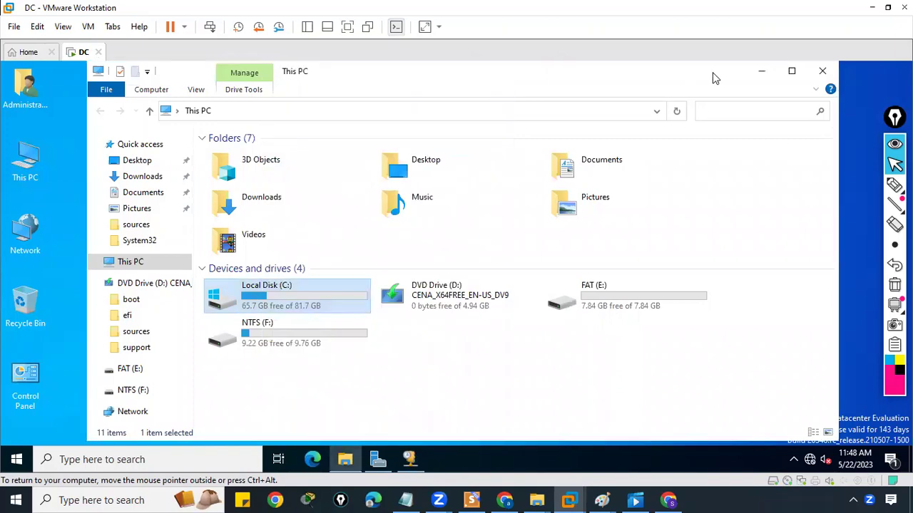
pyautogui.click(760, 72)
# Bring Server Manager forward and browse its Tools list to find Windows Deployment Services
pyautogui.click(378, 459)
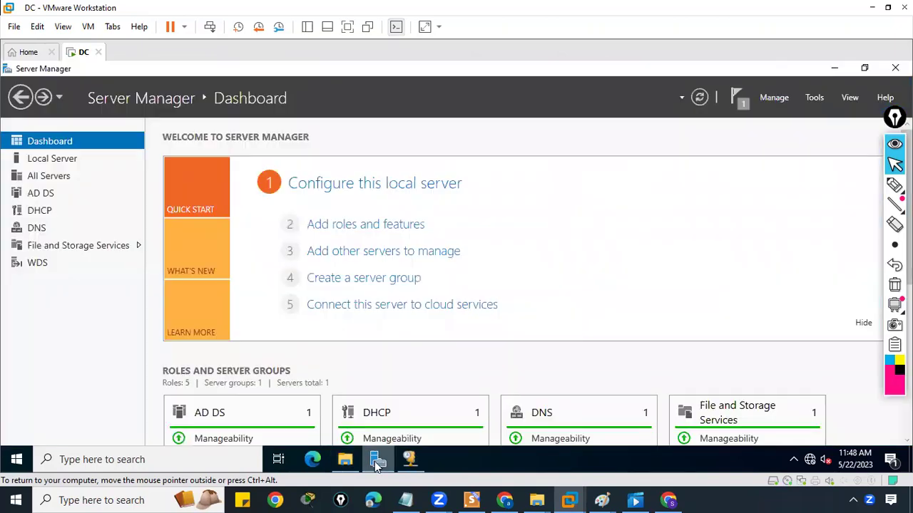
pyautogui.click(814, 98)
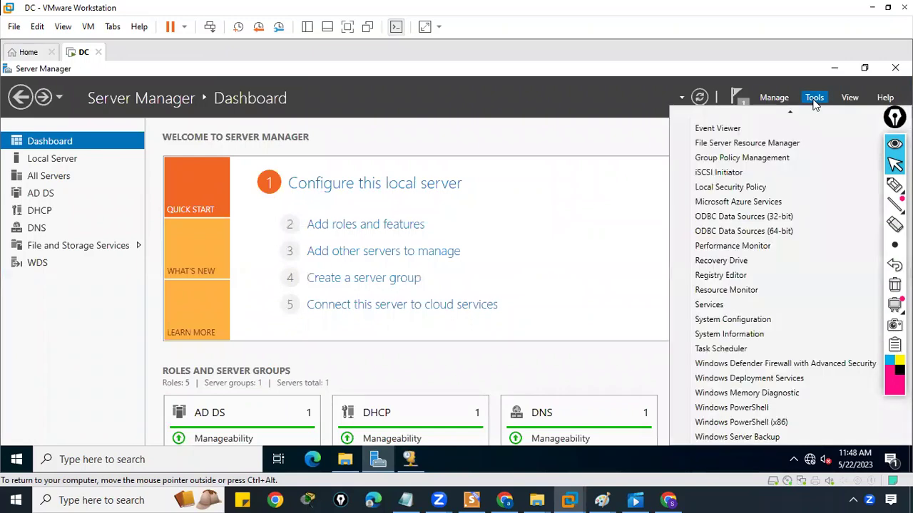
pyautogui.scroll(1, 777, 172)
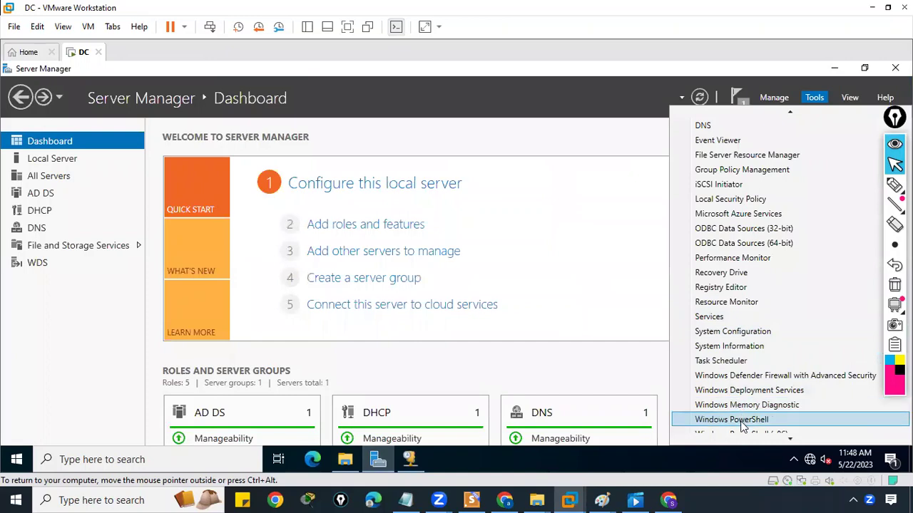
pyautogui.scroll(-2, 741, 426)
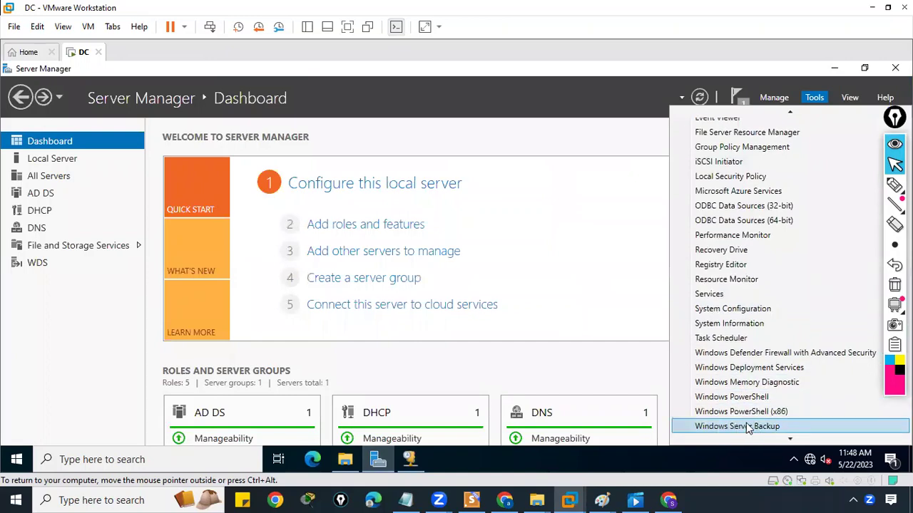
pyautogui.scroll(5, 748, 426)
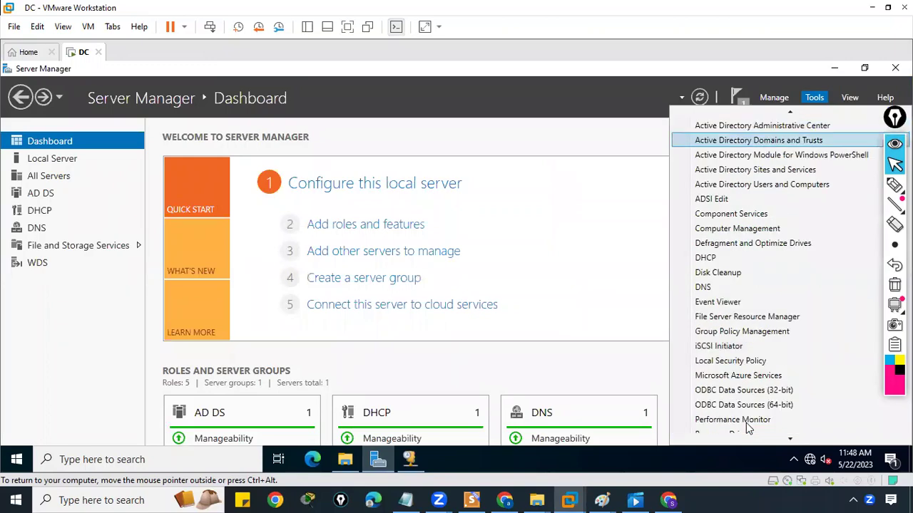
pyautogui.scroll(-3, 747, 426)
pyautogui.scroll(-5, 747, 426)
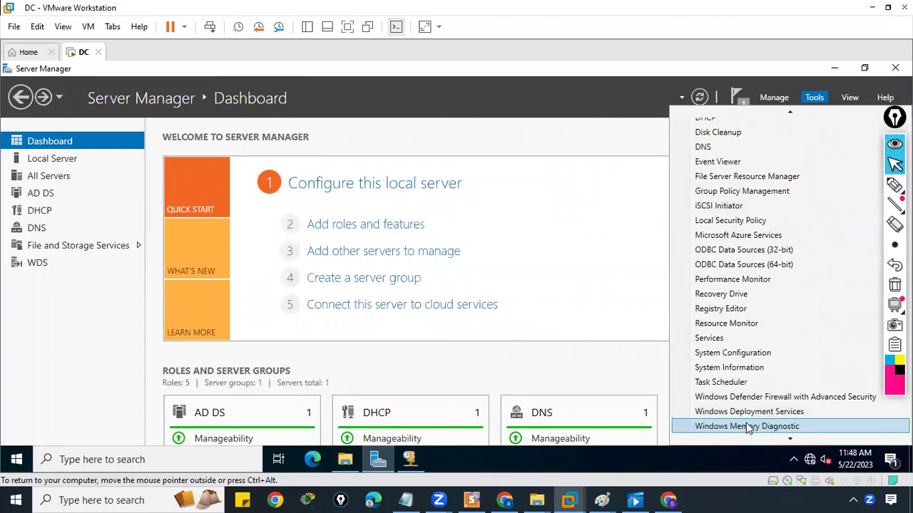
# Launch Windows Deployment Services and start Configure Server on unconfigured Server-01.ms.com
pyautogui.click(741, 411)
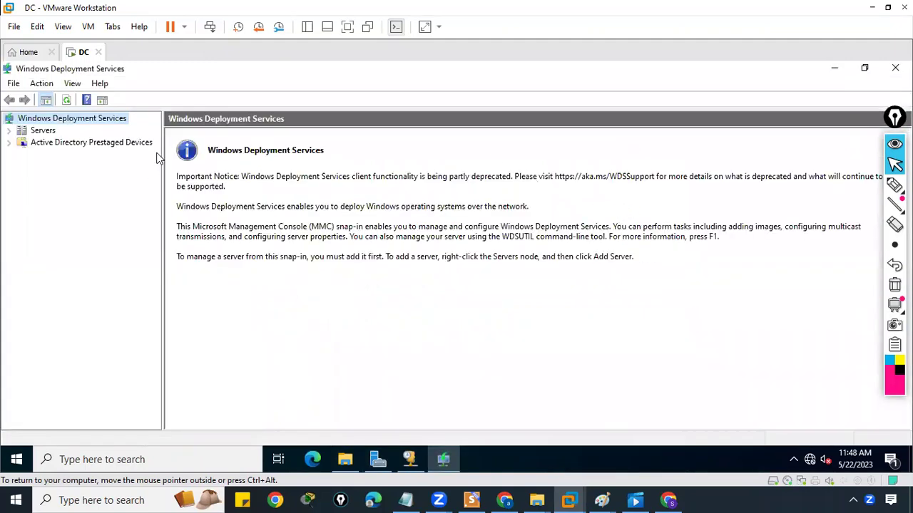
pyautogui.click(9, 132)
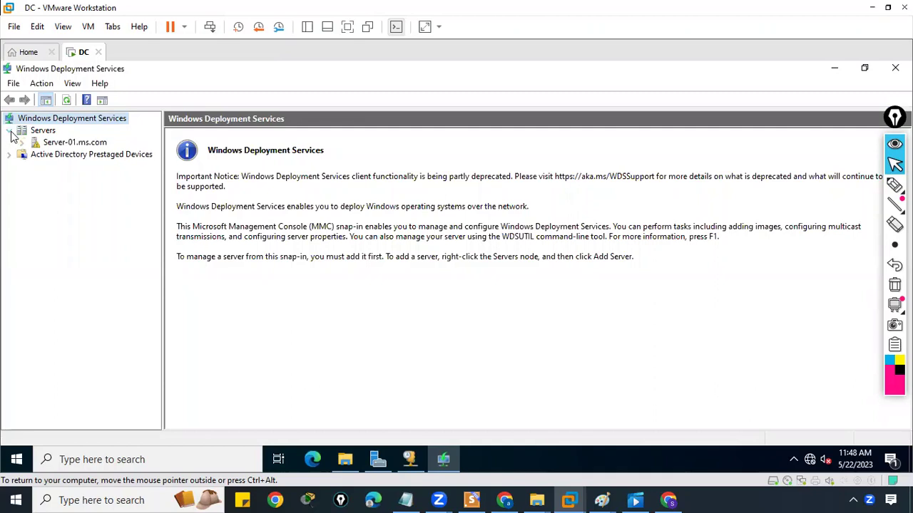
pyautogui.click(47, 144)
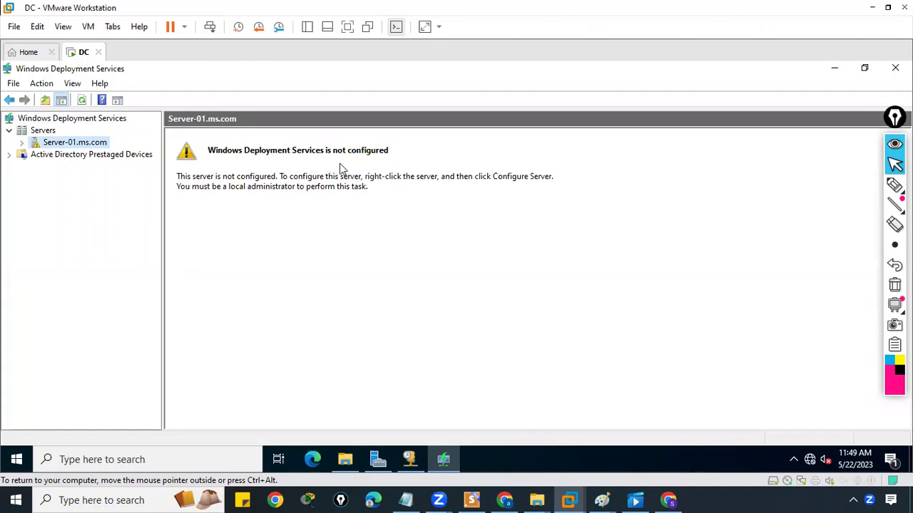
pyautogui.rightClick(104, 148)
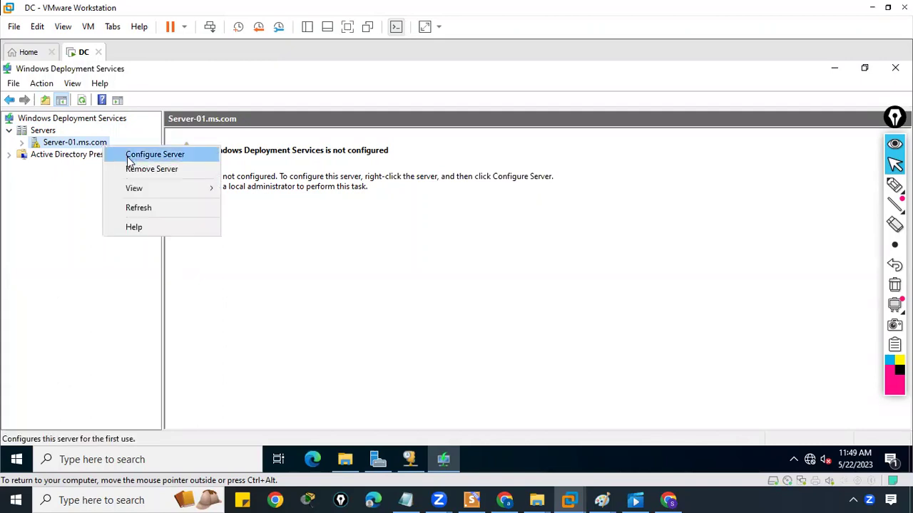
pyautogui.click(129, 158)
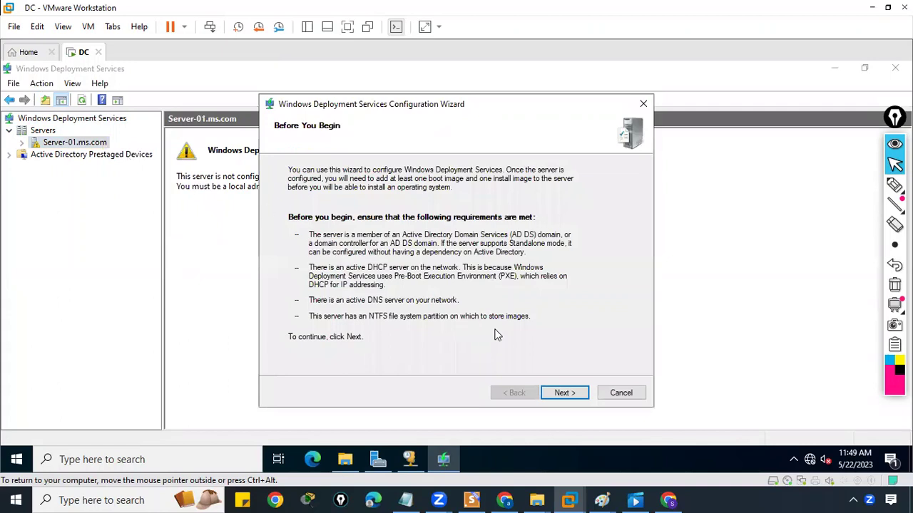
# Choose Integrated with Active Directory as the install option and proceed to the folder location
pyautogui.click(561, 394)
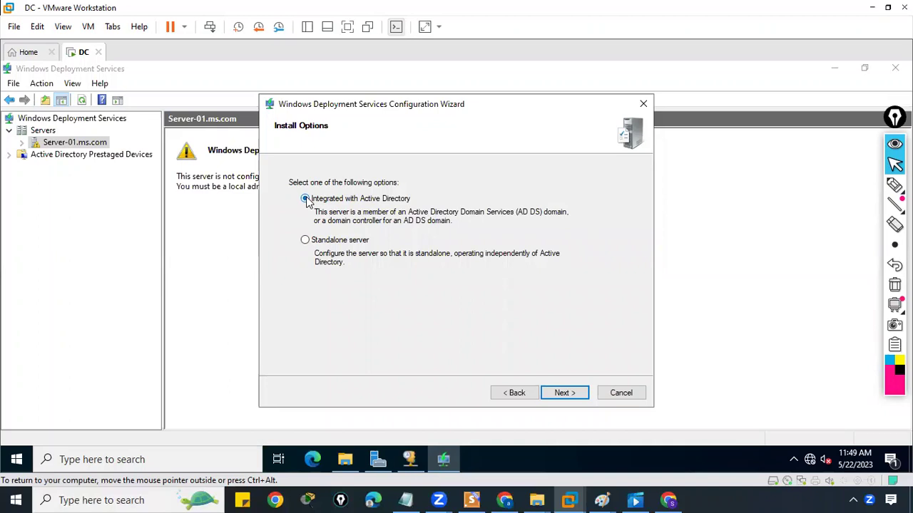
pyautogui.click(305, 241)
pyautogui.click(305, 199)
pyautogui.click(562, 393)
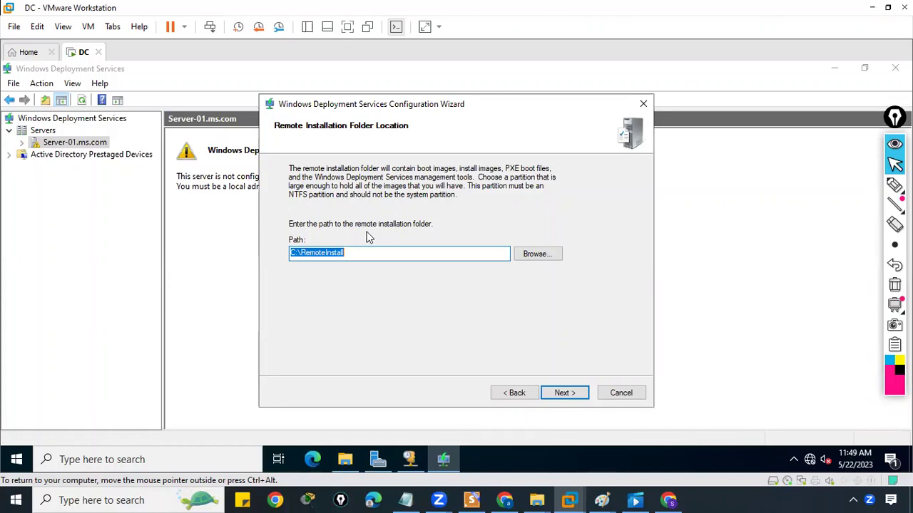
# Keep C:\RemoteInstall as the remote installation folder, confirming the system volume warning
pyautogui.click(298, 254)
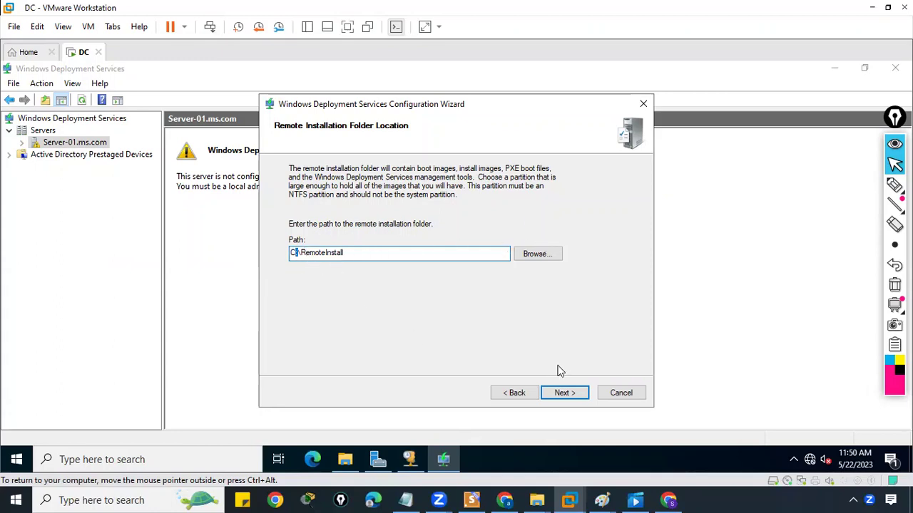
pyautogui.click(561, 393)
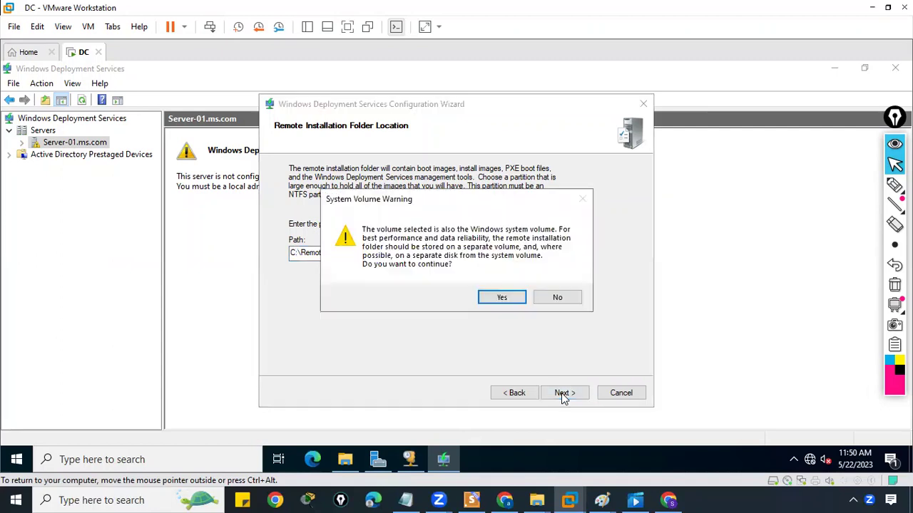
pyautogui.click(509, 298)
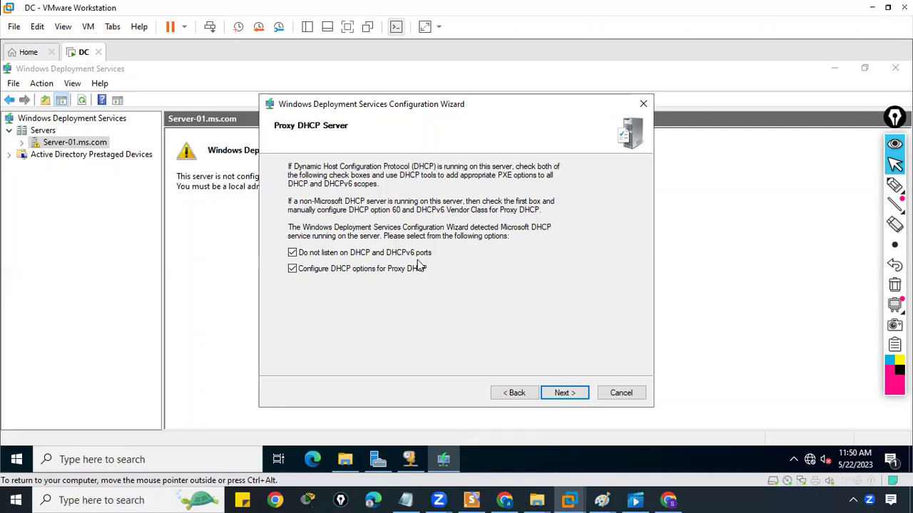
# Tick both Proxy DHCP options, highlighting them with annotations, and continue to PXE settings
pyautogui.click(894, 185)
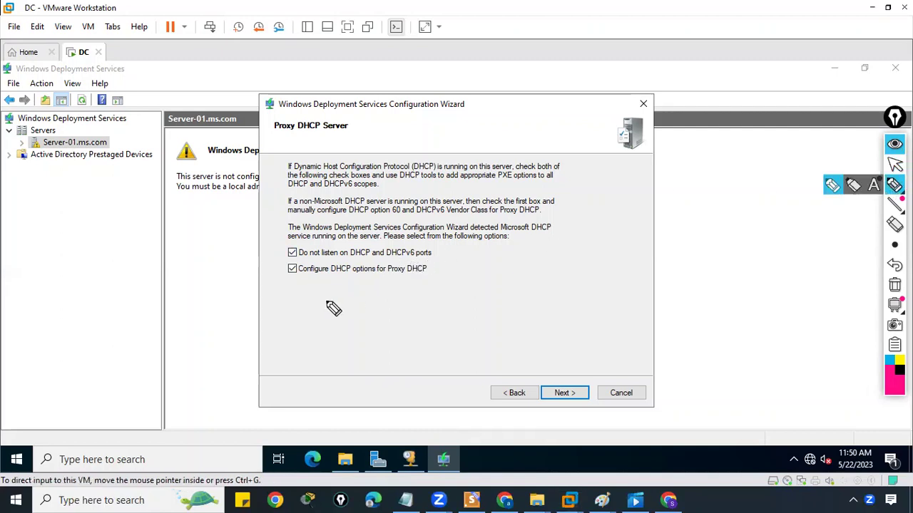
pyautogui.moveTo(295, 252); pyautogui.dragTo(297, 255)
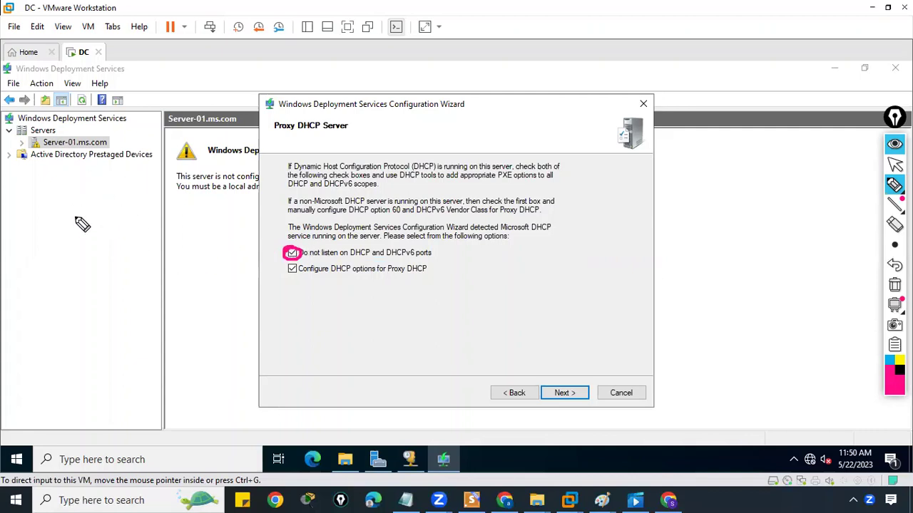
pyautogui.click(293, 253)
pyautogui.click(292, 254)
pyautogui.moveTo(298, 268)
pyautogui.mouseDown()
pyautogui.moveTo(285, 267)
pyautogui.moveTo(291, 279)
pyautogui.moveTo(295, 264)
pyautogui.mouseUp()
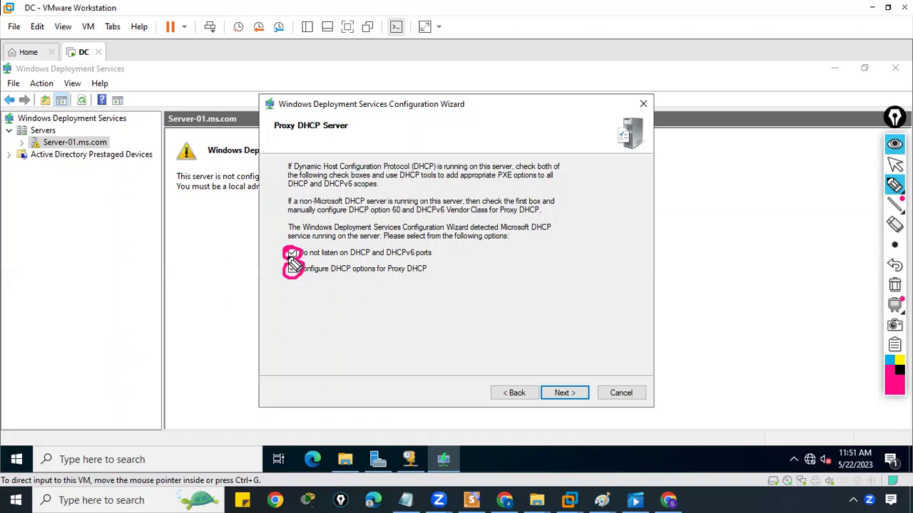
pyautogui.click(894, 284)
pyautogui.click(894, 164)
pyautogui.click(565, 394)
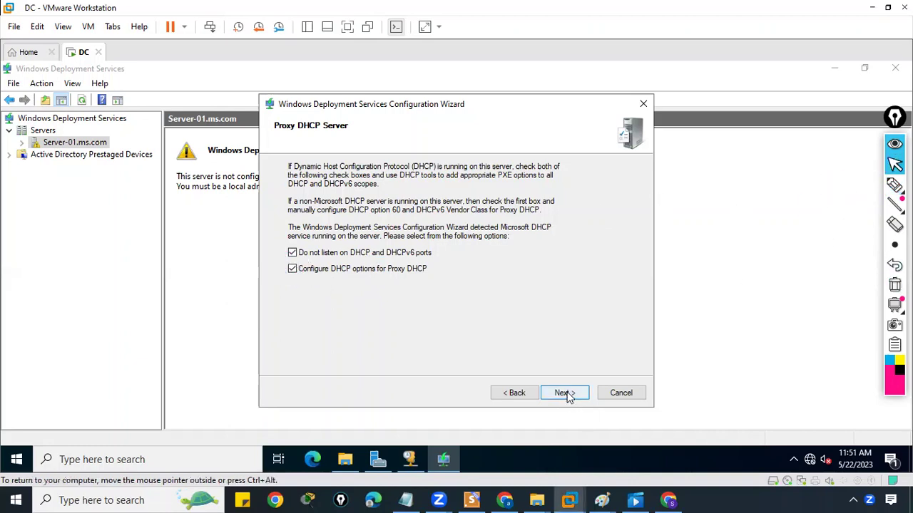
pyautogui.click(894, 185)
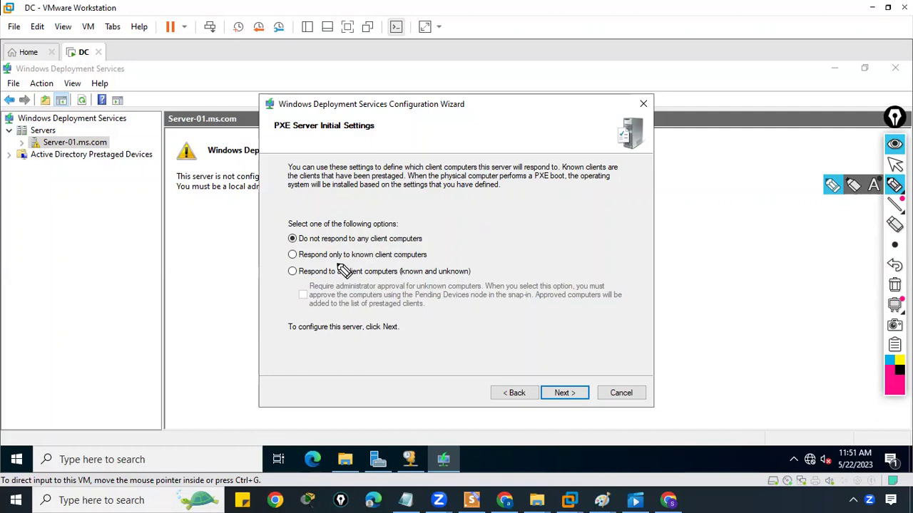
# Set PXE to respond to all client computers, known and unknown, without administrator approval
pyautogui.click(894, 166)
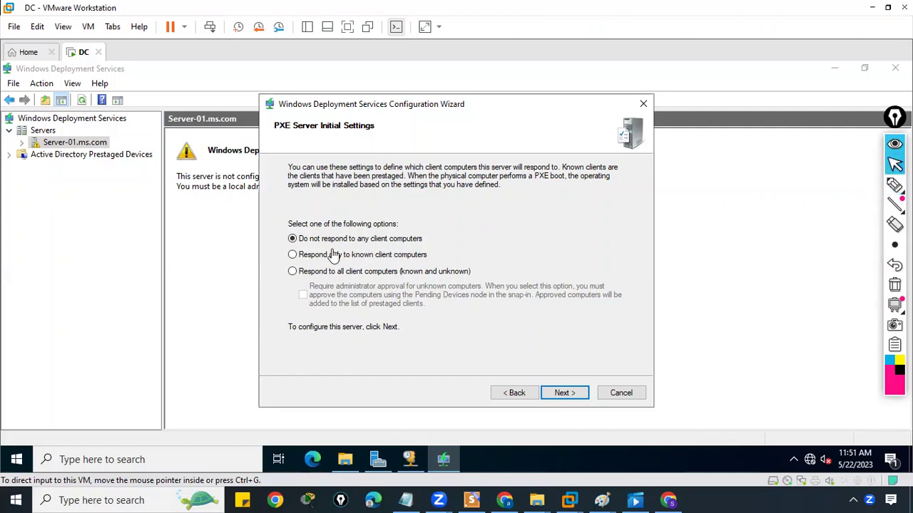
pyautogui.click(293, 257)
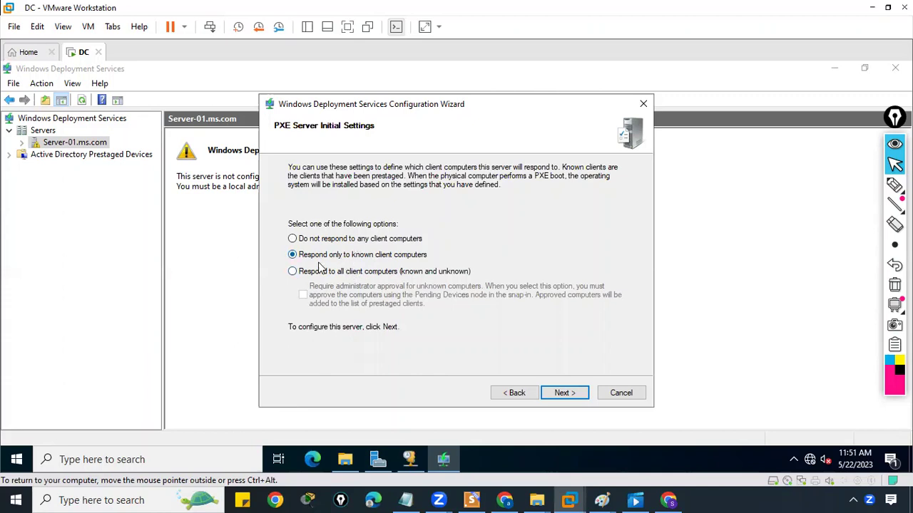
pyautogui.click(293, 276)
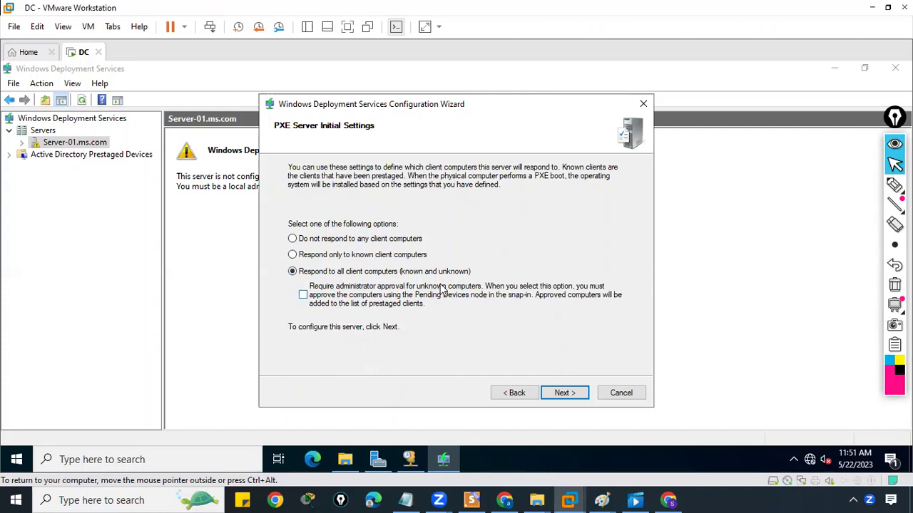
pyautogui.click(304, 296)
pyautogui.click(302, 295)
# Start the server configuration and let the wizard copy its needed files
pyautogui.click(561, 392)
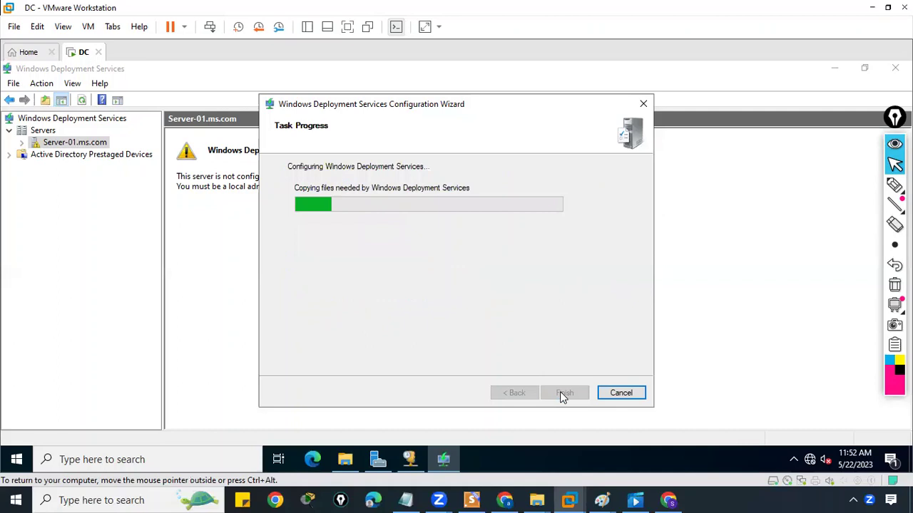